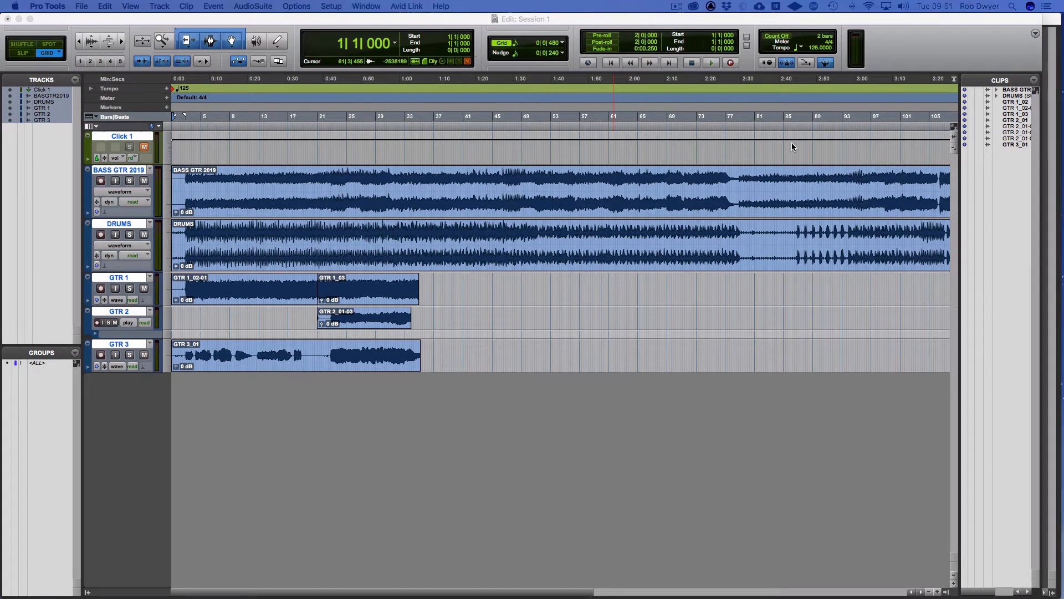
scroll(792, 146, right, 3)
scroll(791, 145, left, 3)
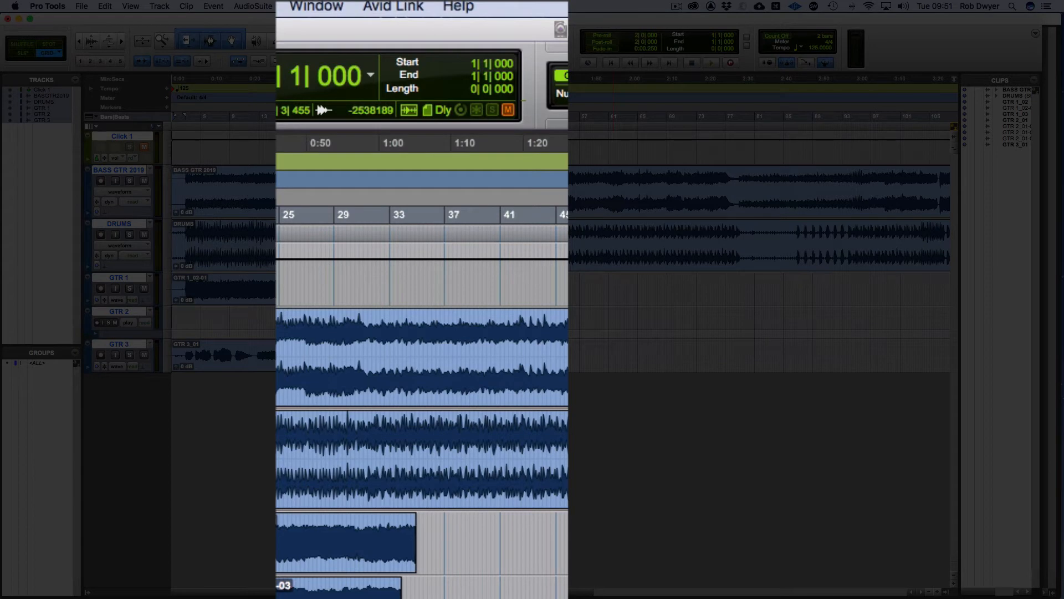
click(333, 8)
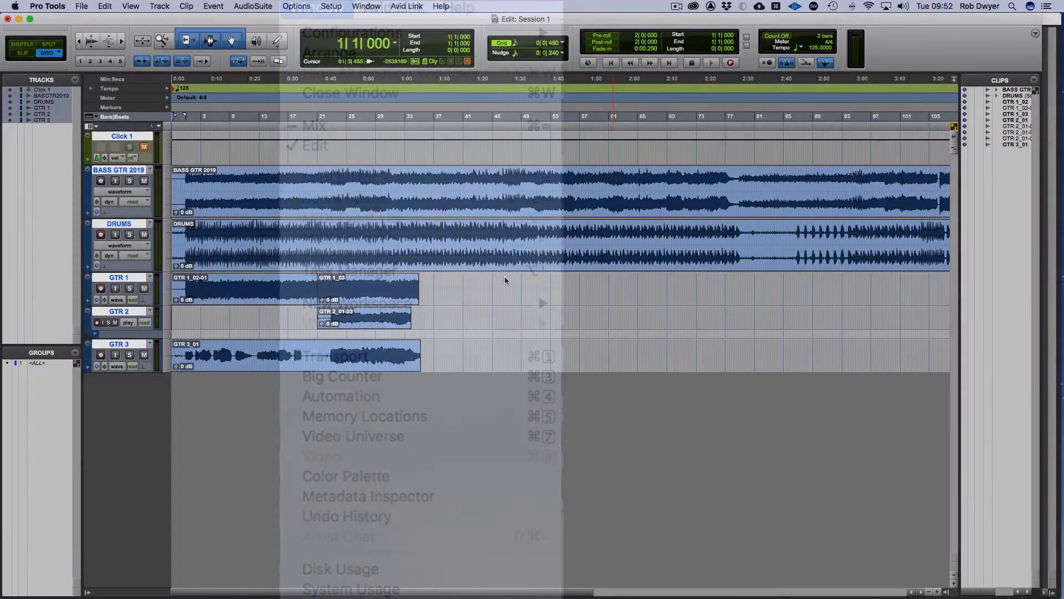
- Create a Bar|Beat marker named Count In at the start of the session
key(Return)
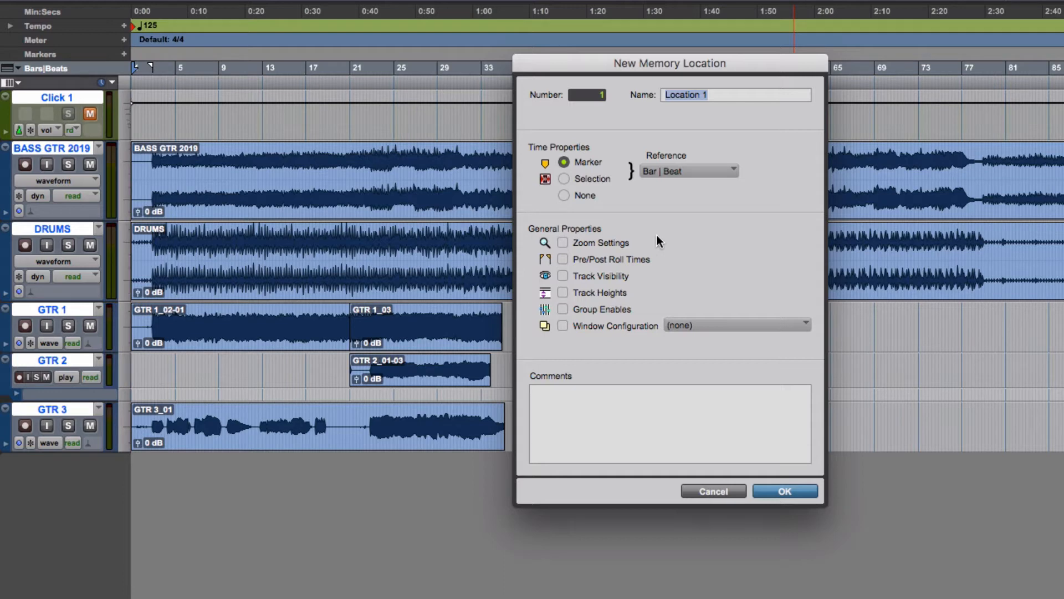
text(Count In)
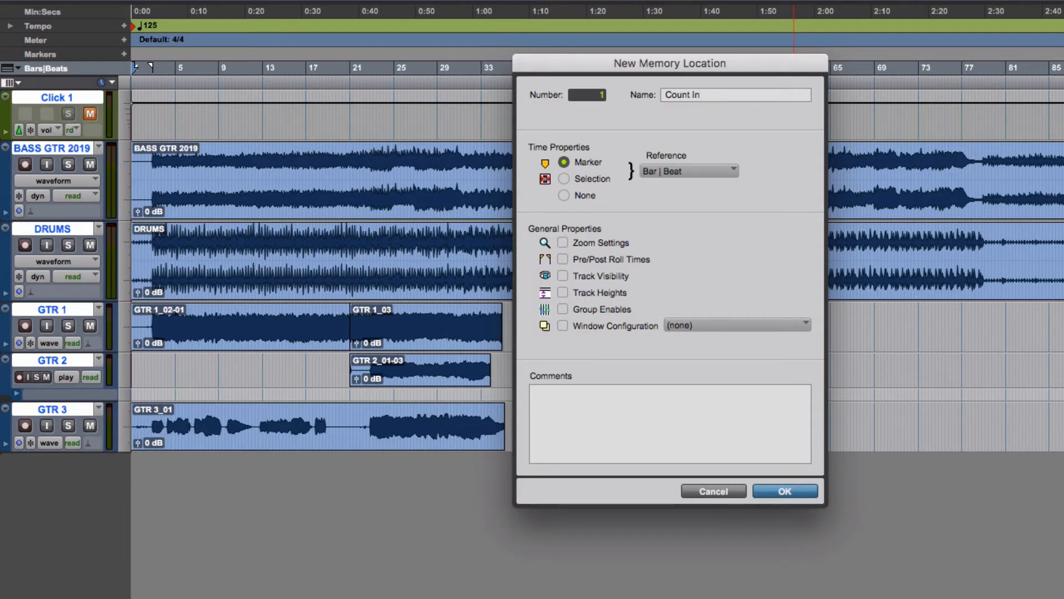
key(Return)
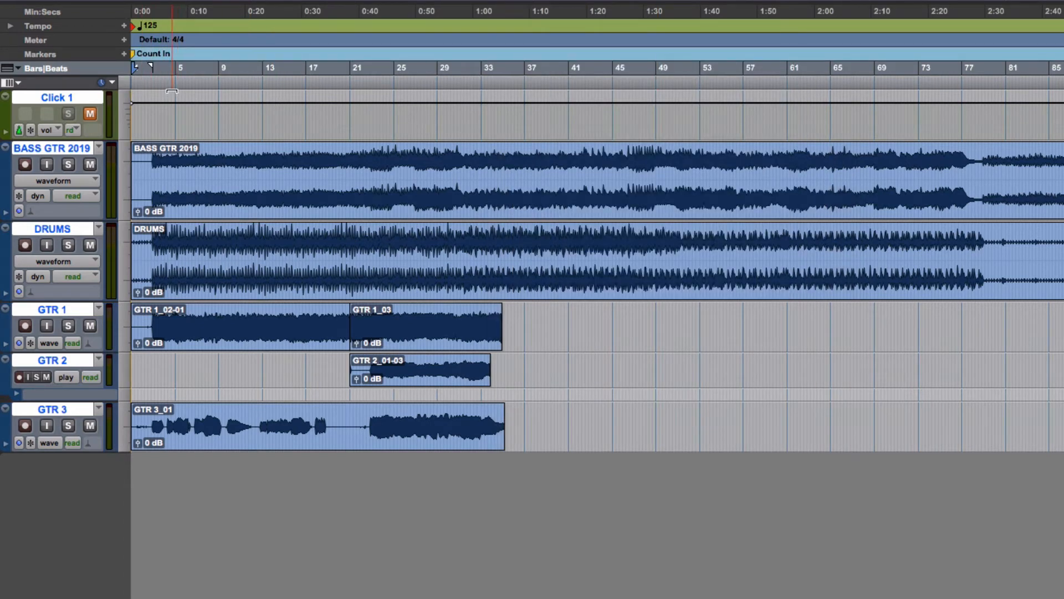
- Create a marker named Intro at bar 3, where the bass and drums come in
key(super+bracketright)
key(super+bracketright)
key(super+bracketright)
key(super+bracketright)
key(super+bracketright)
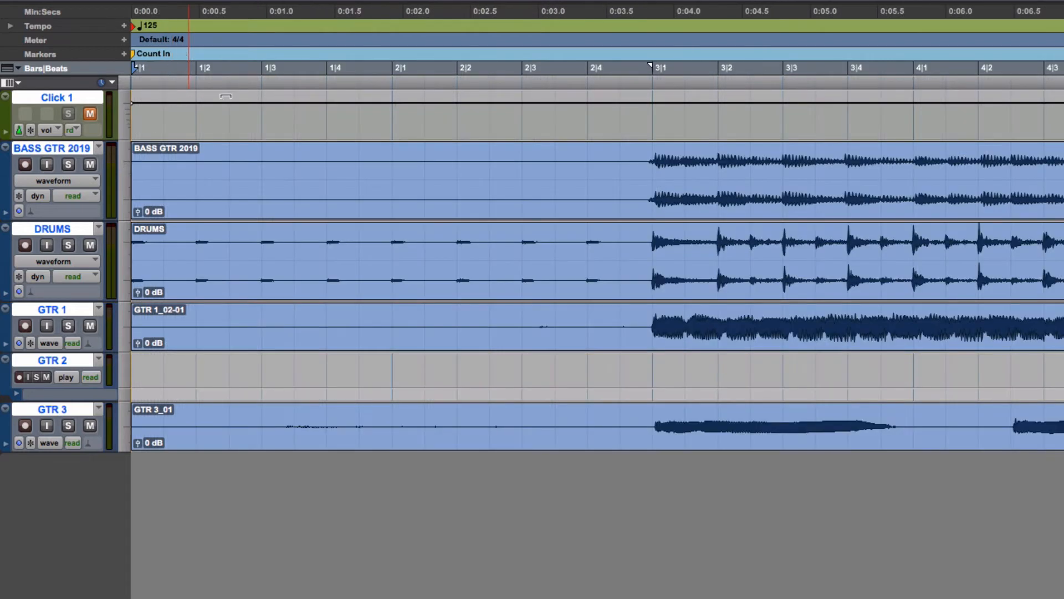
click(644, 75)
key(KP_Enter)
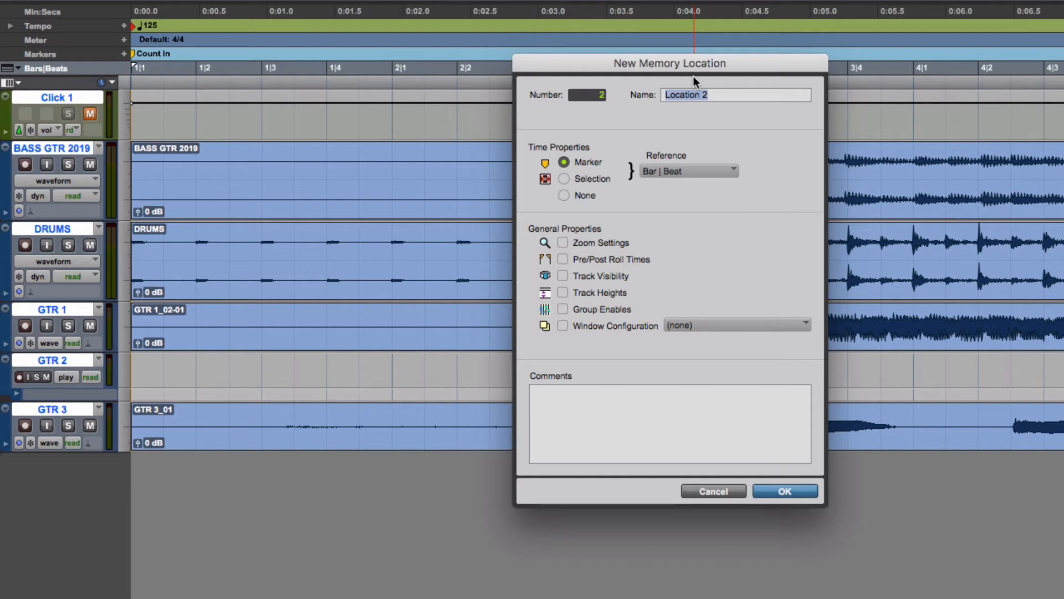
text(Intro)
key(Return)
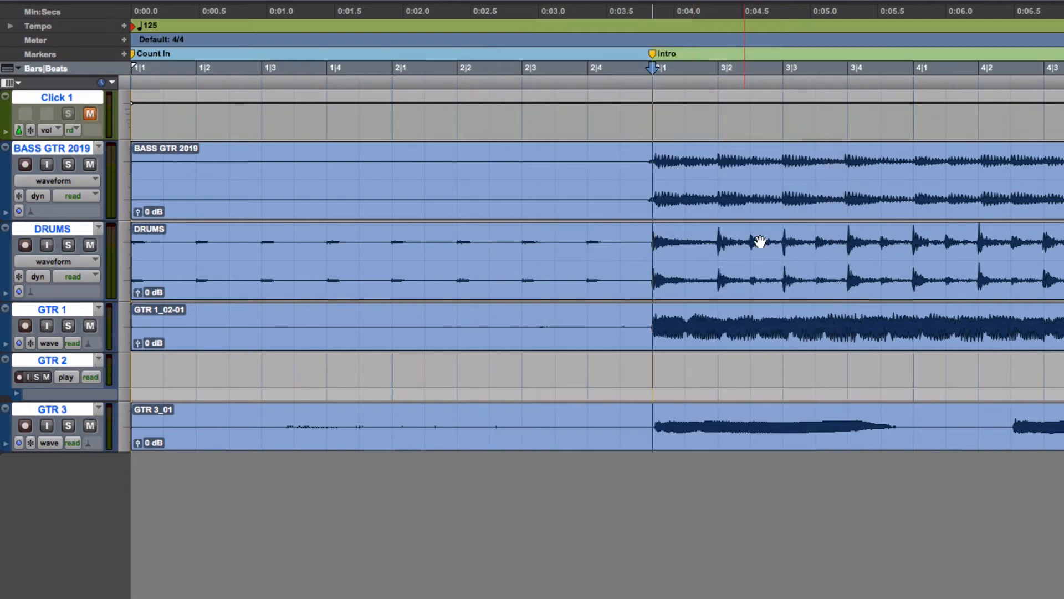
- Create a marker named Pre Chorus at bar 21, where the GTR 1_03 and GTR 2_01-03 clips start
key(r)
key(r)
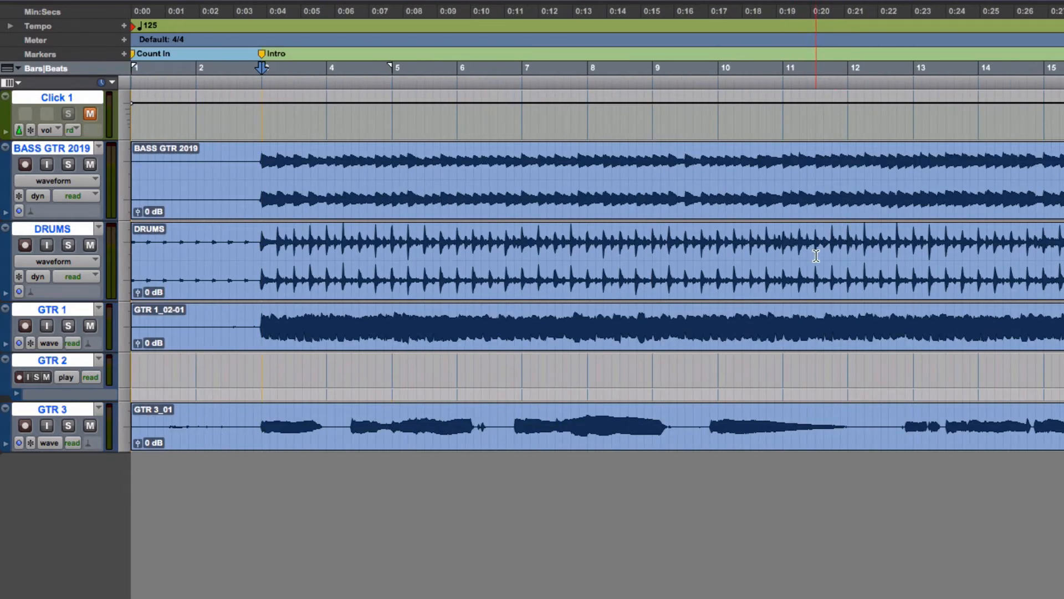
scroll(811, 255, right, 10)
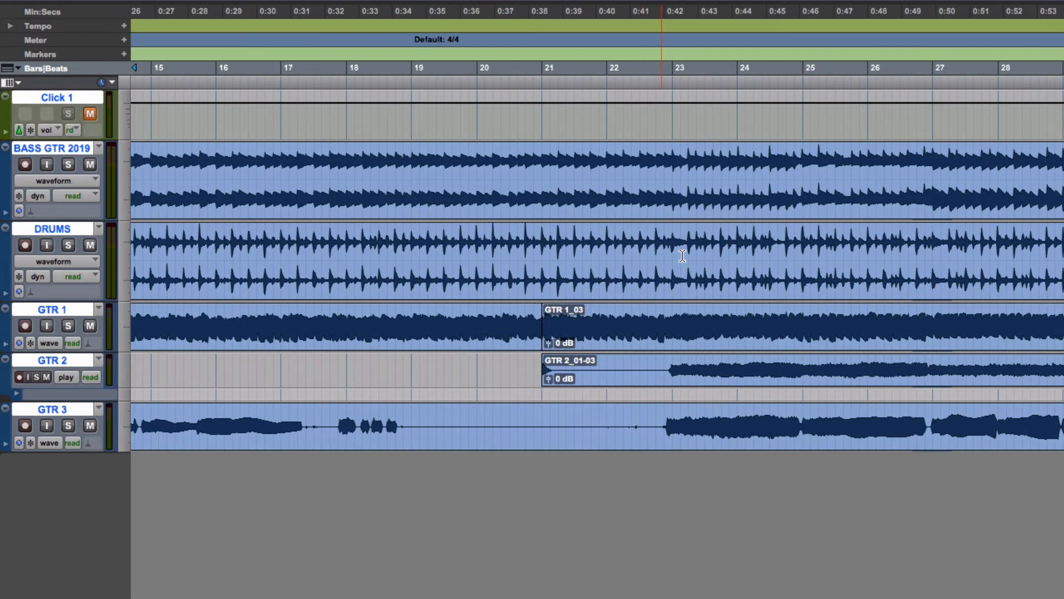
click(542, 79)
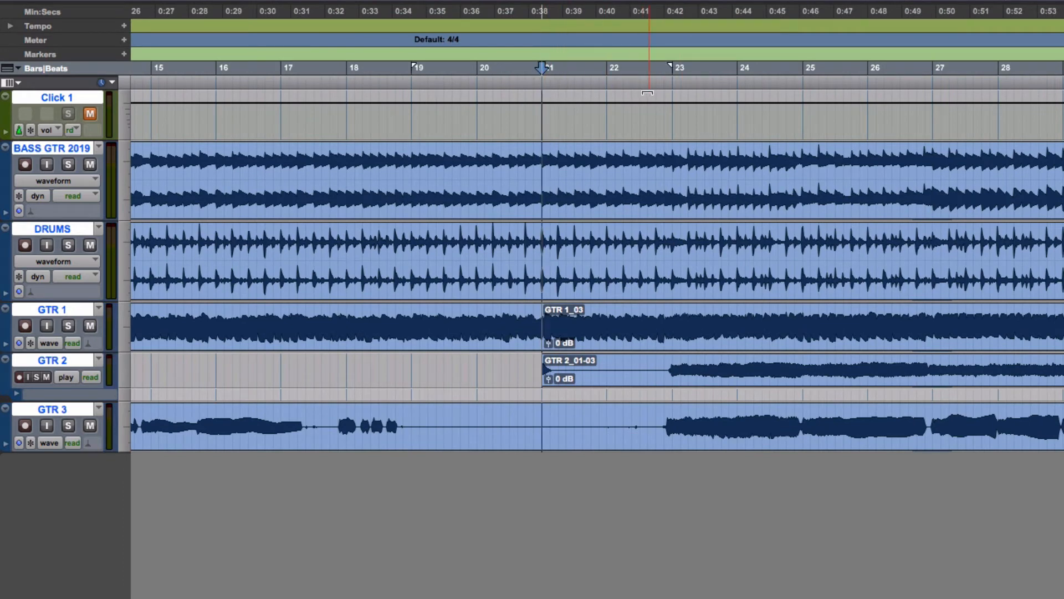
key(KP_Enter)
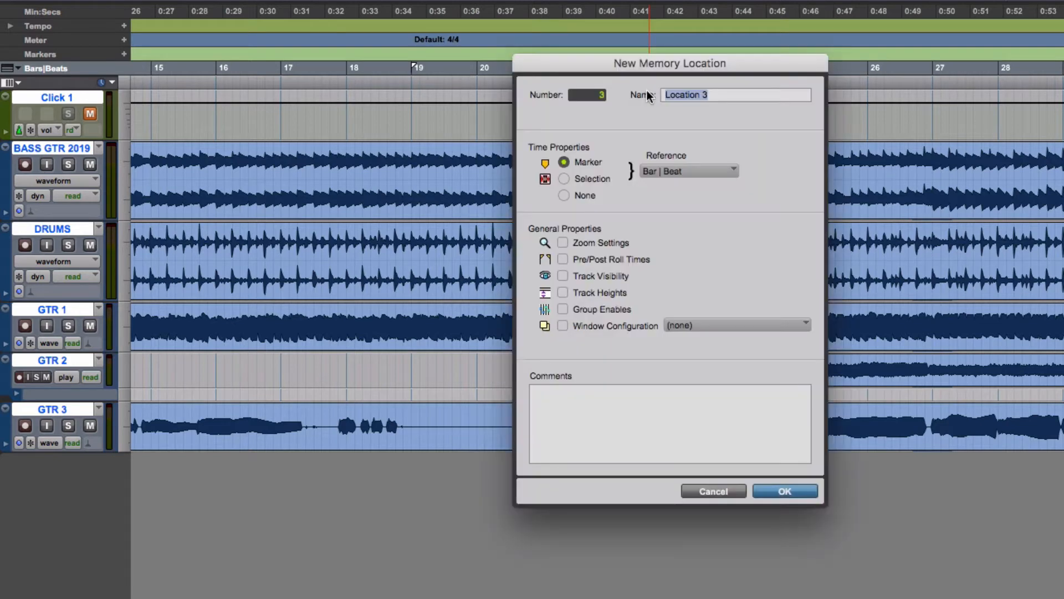
text(Pre Chorus)
key(Return)
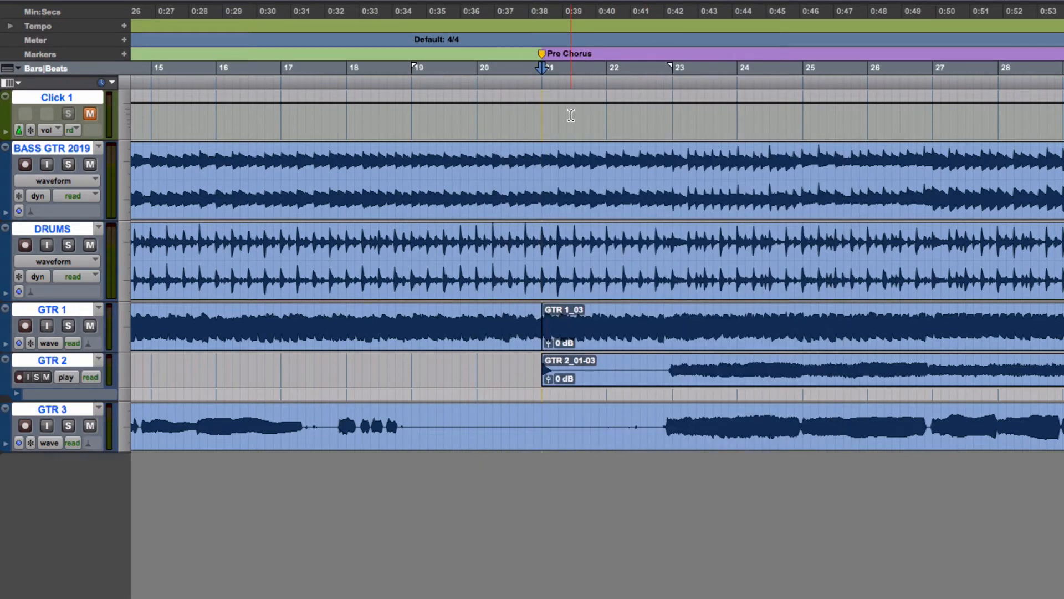
- Examine the reference options for a new memory location without creating it, with the song sections in view
scroll(571, 115, left, 5)
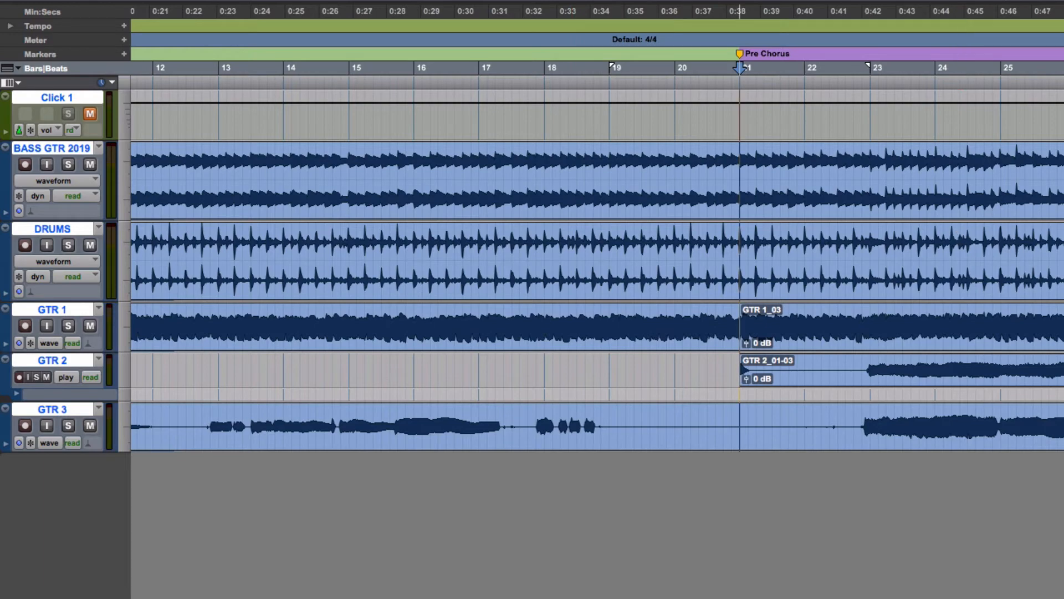
key(alt+a)
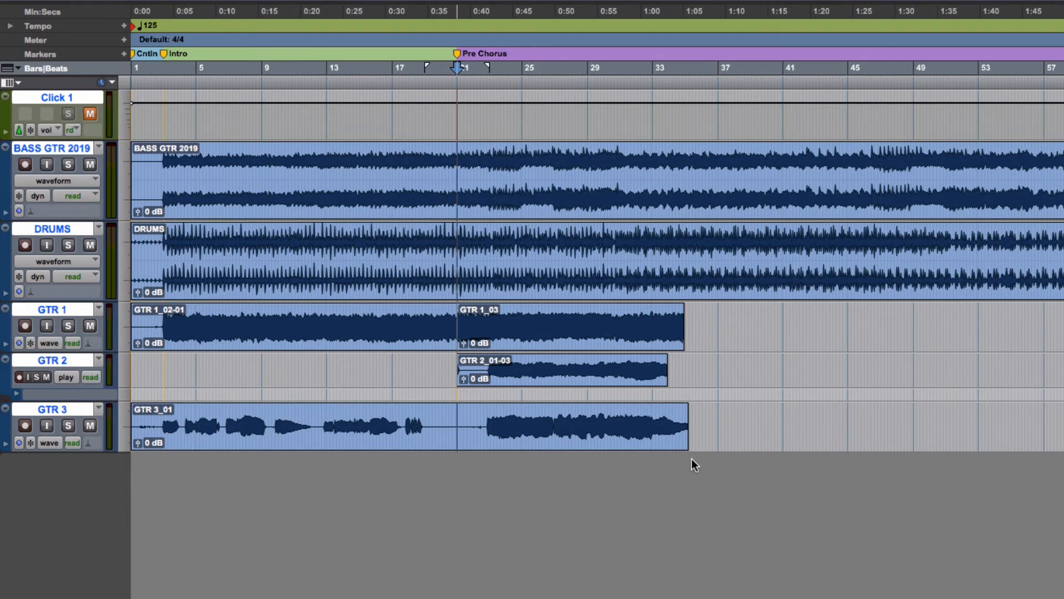
key(KP_Enter)
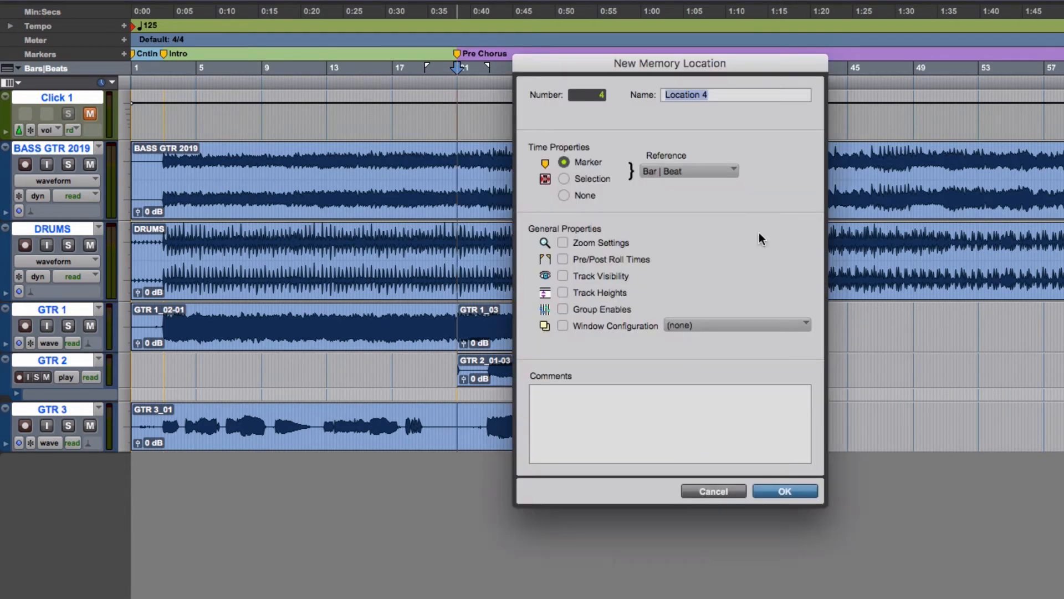
click(695, 171)
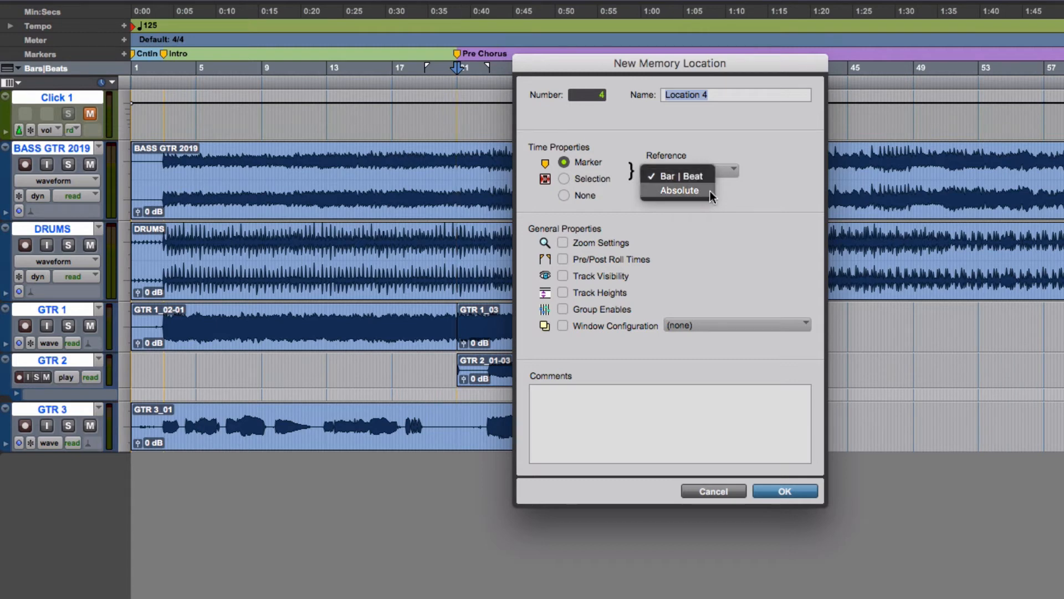
click(703, 490)
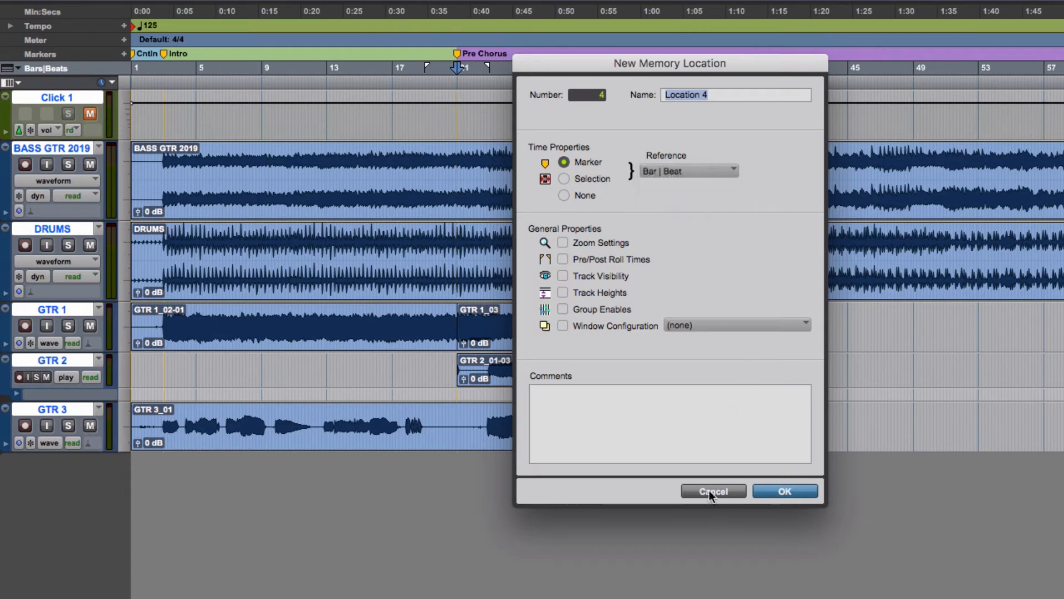
click(713, 490)
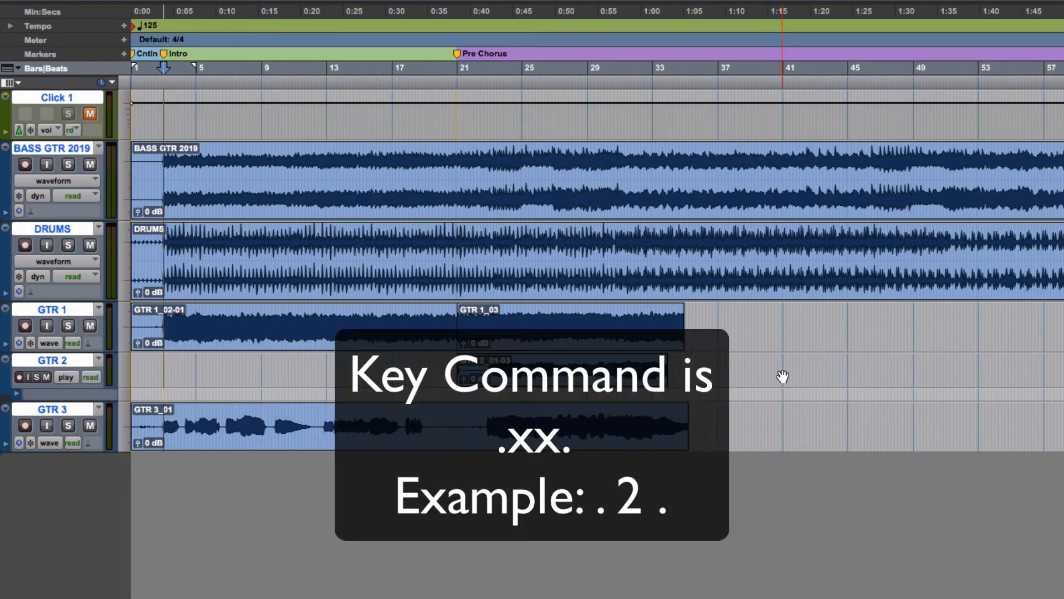
- Recall memory location 2 and memory location 3 by number, and return to the session start
key(KP_Decimal)
key(KP_2)
key(KP_Decimal)
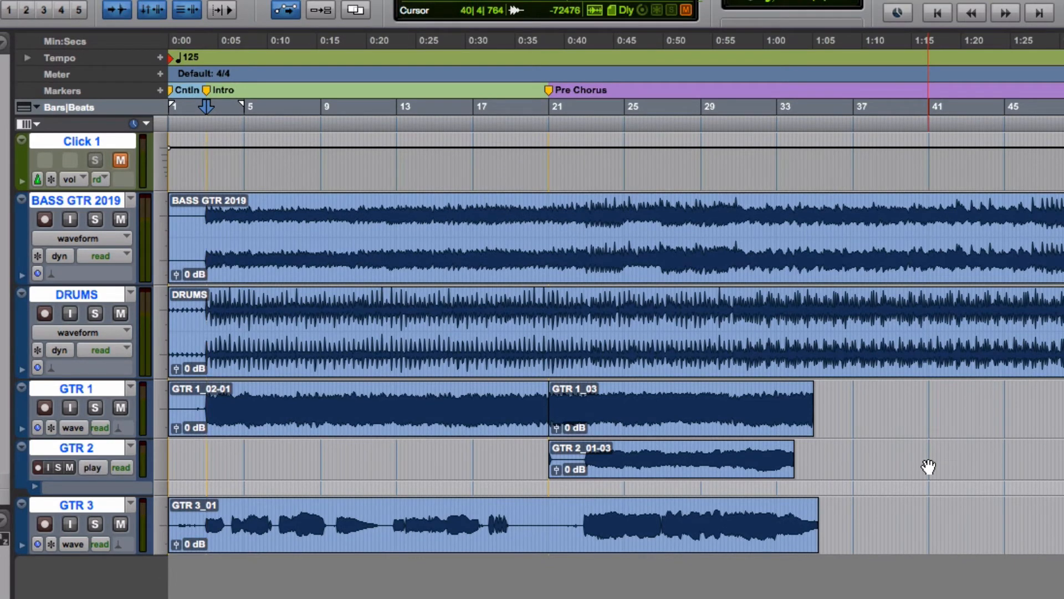
key(KP_Decimal)
key(KP_3)
key(KP_Decimal)
key(Return)
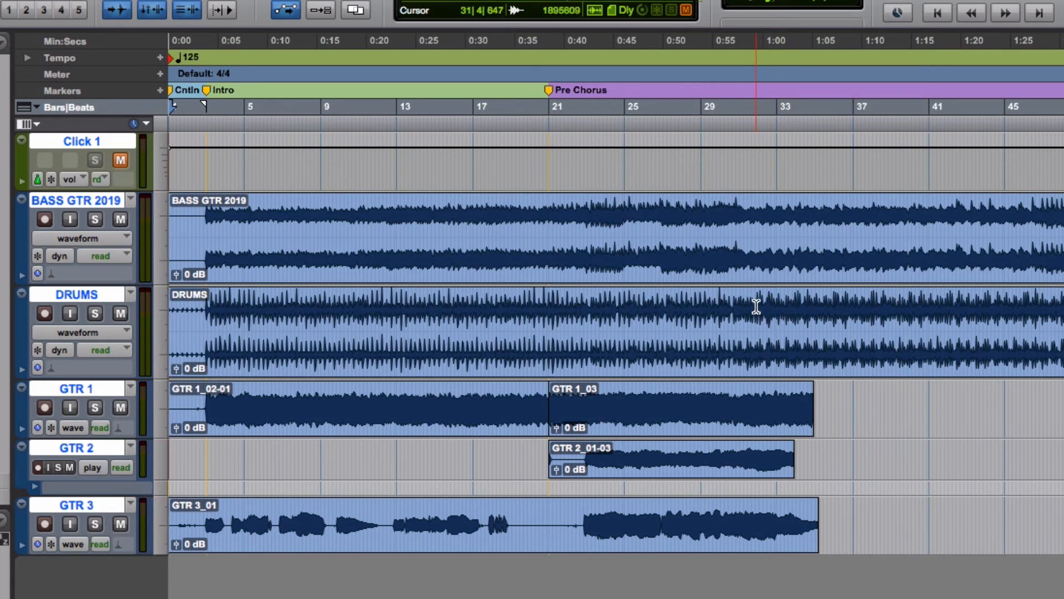
click(261, 99)
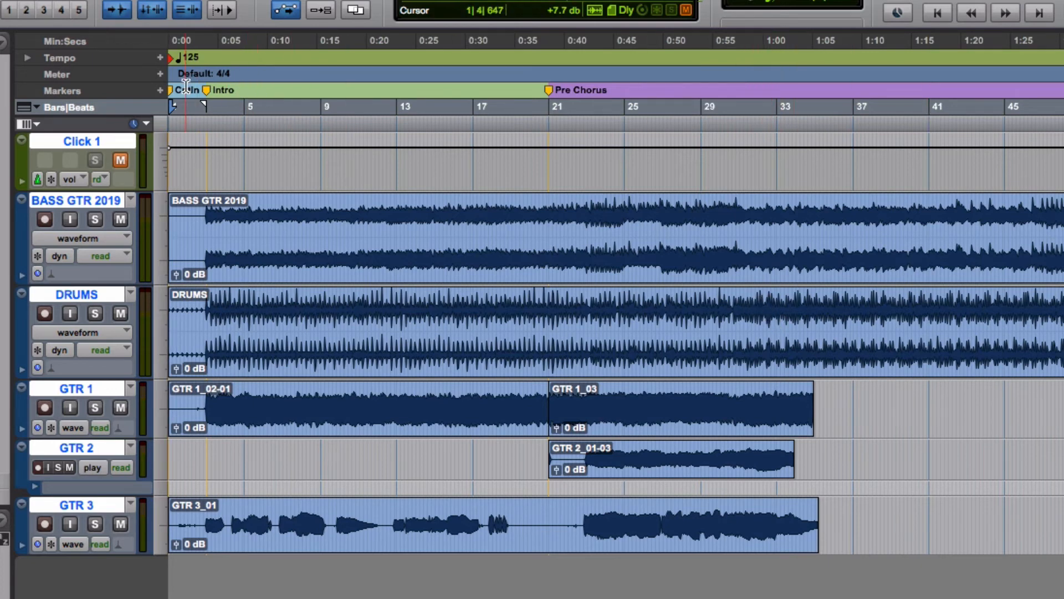
click(331, 105)
click(603, 93)
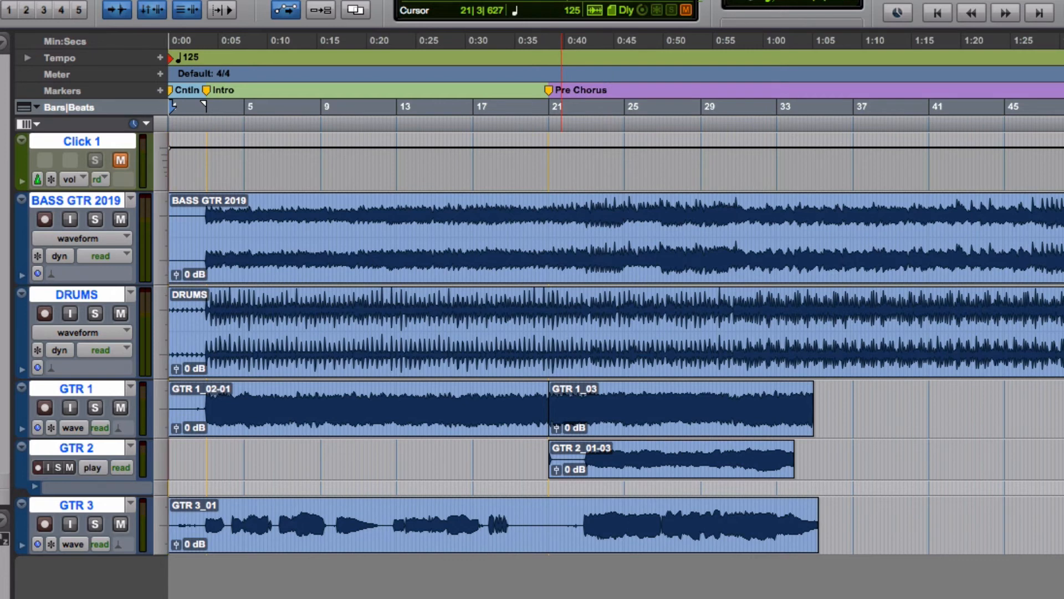
- Recolor the Pre Chorus marker bright orange with the Color Palette
click(502, 0)
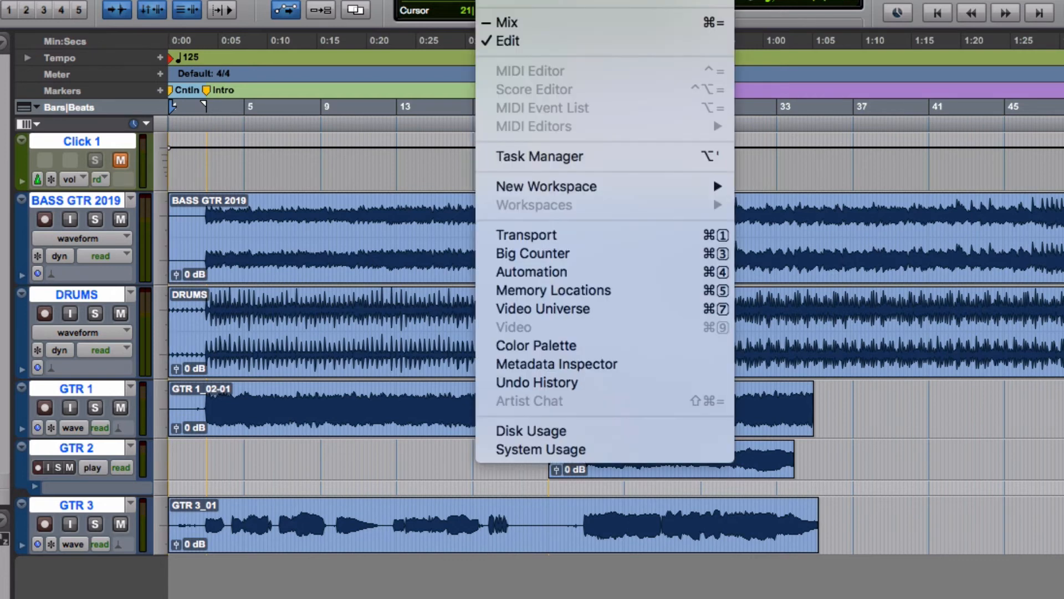
click(534, 344)
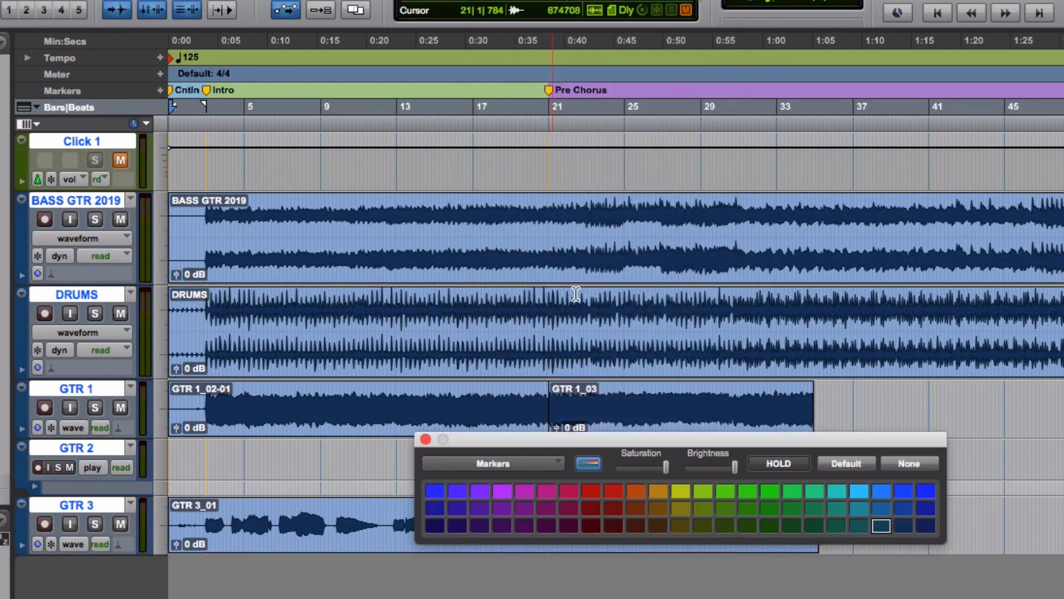
drag(539, 90, 570, 90)
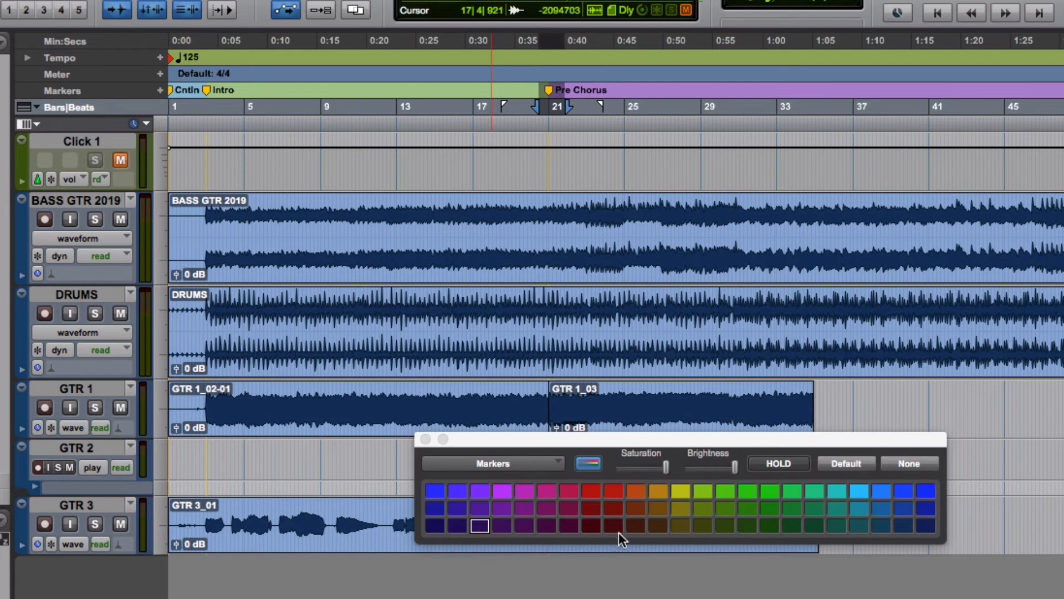
click(636, 491)
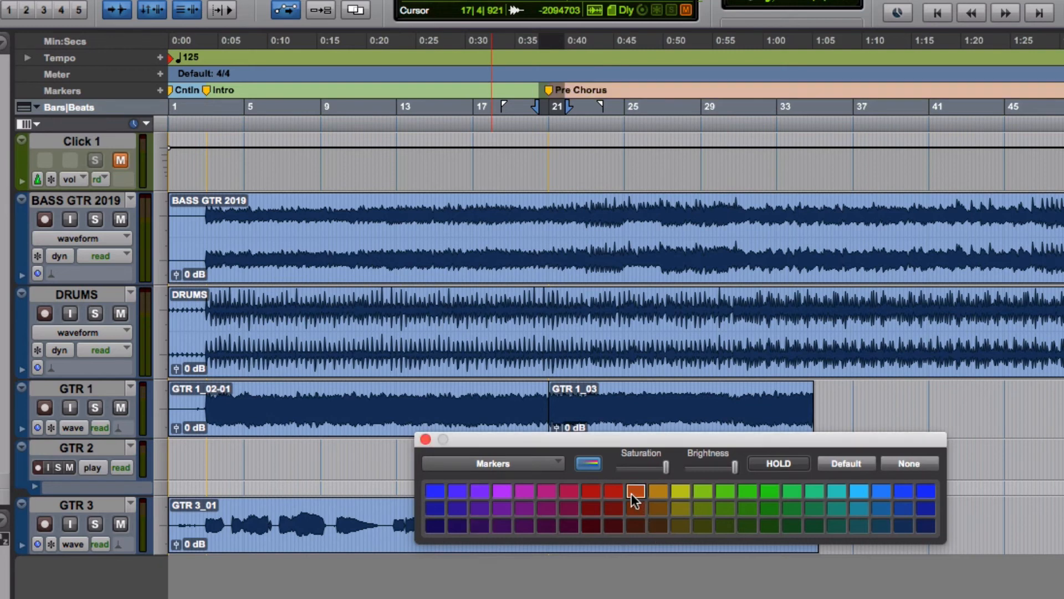
- Recolor the Intro marker yellow and the Count In marker green
click(206, 91)
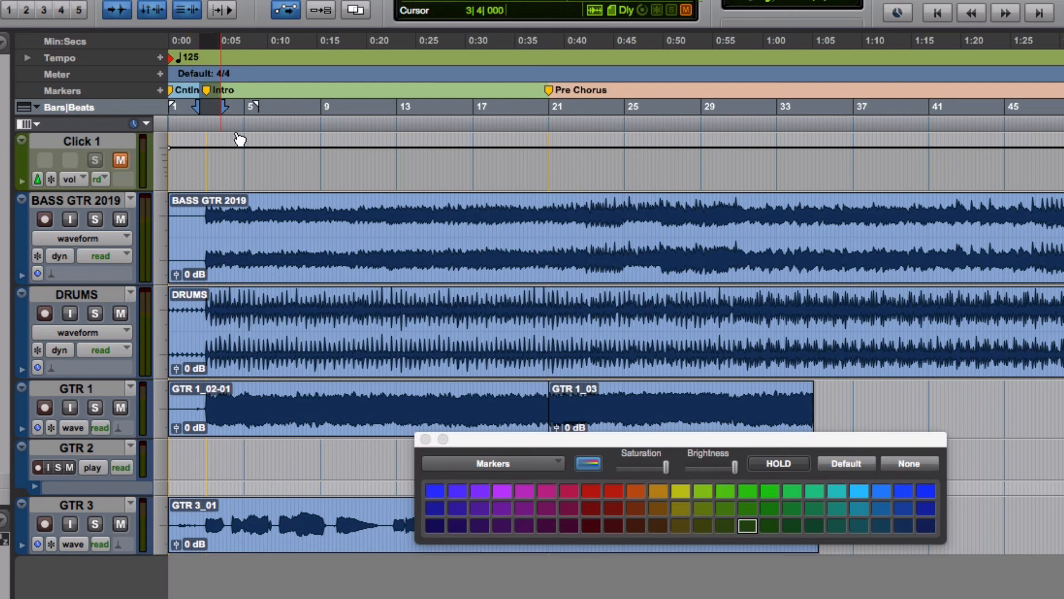
click(682, 492)
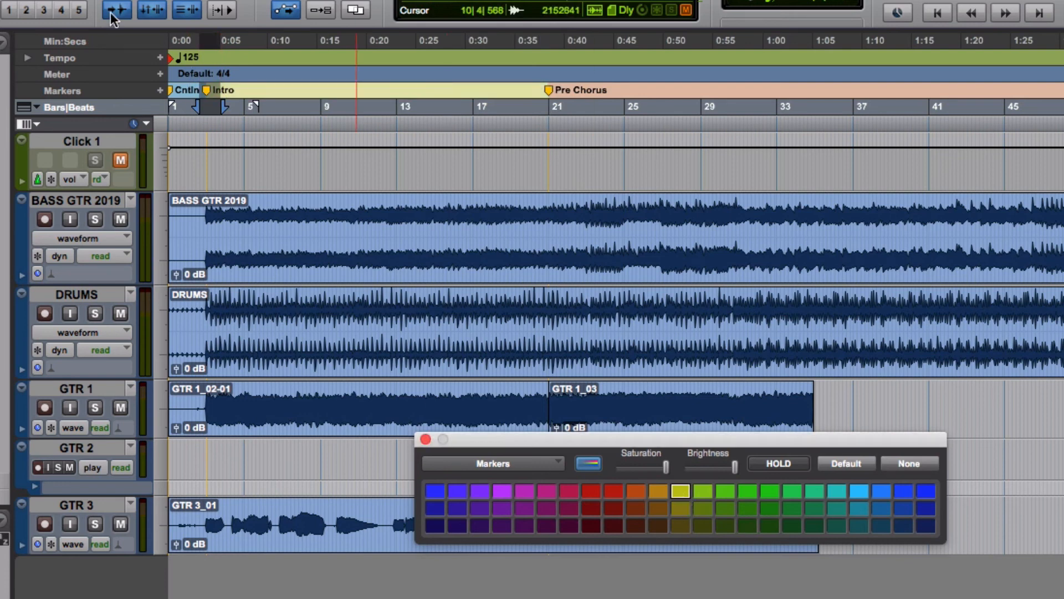
click(177, 91)
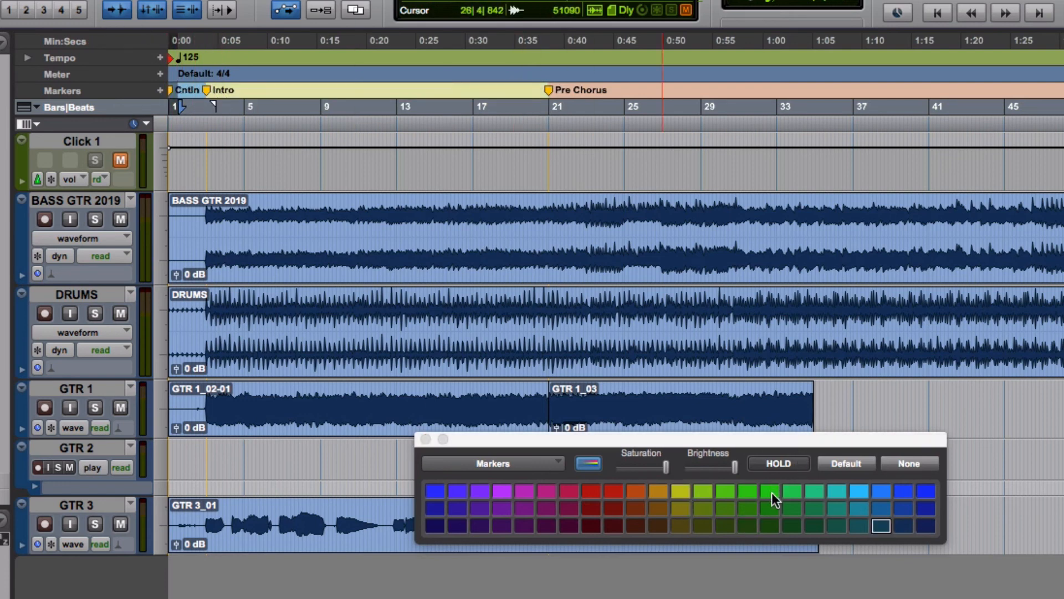
click(771, 492)
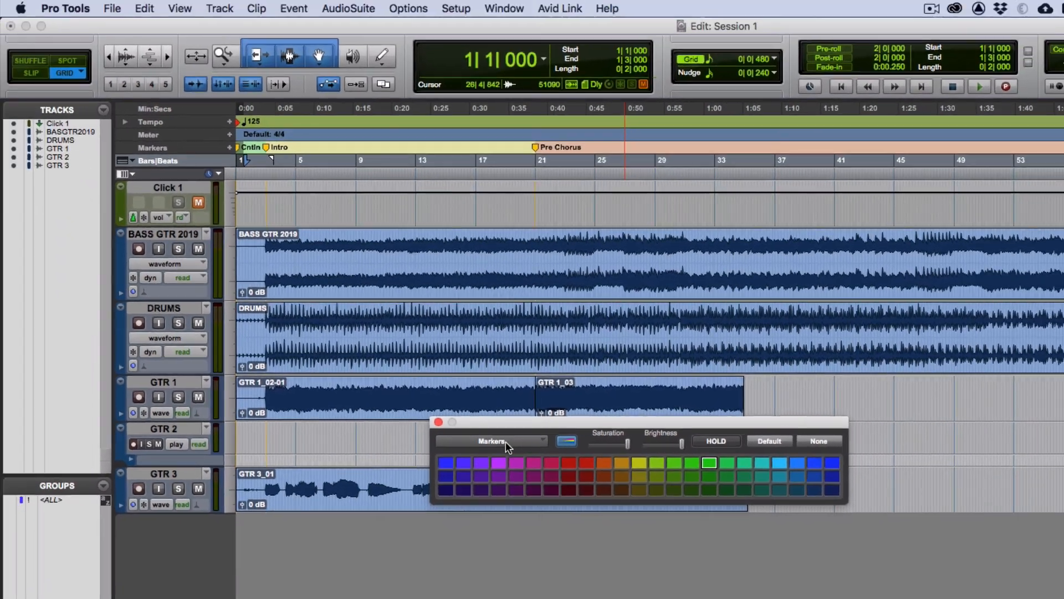
- Examine which kinds of items the Color Palette can color, keeping Markers as the target
click(508, 464)
click(509, 463)
click(507, 441)
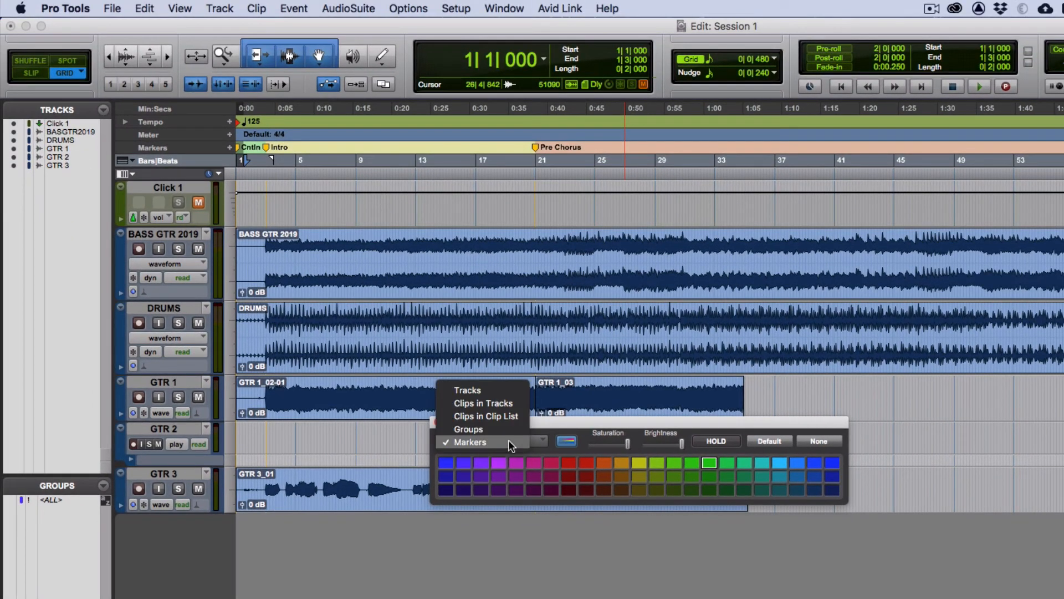
click(508, 440)
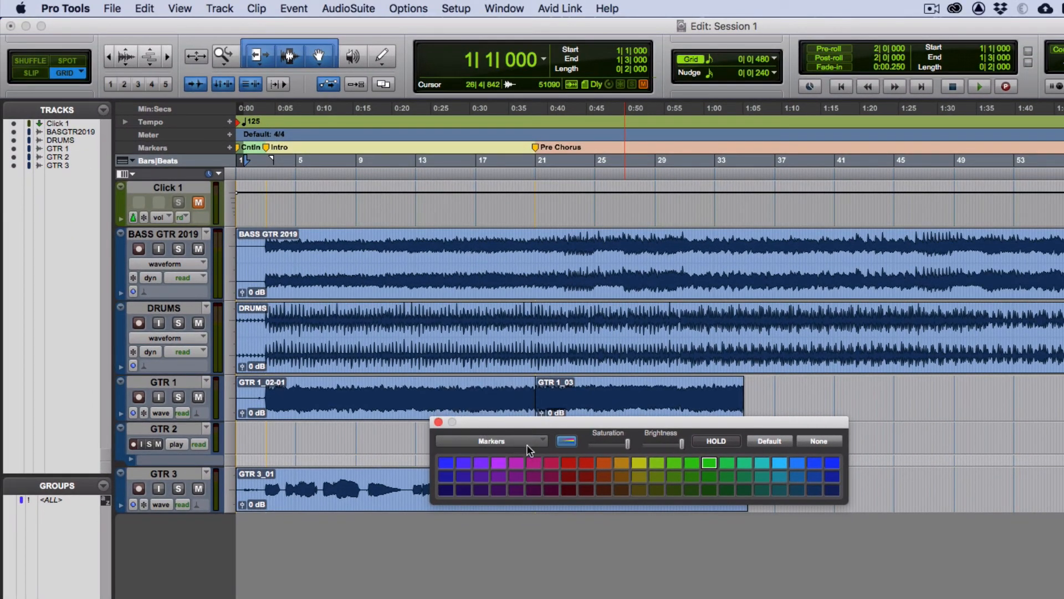
- Check the Always Display Marker Colors setting in the Display preferences and close the preferences
click(455, 9)
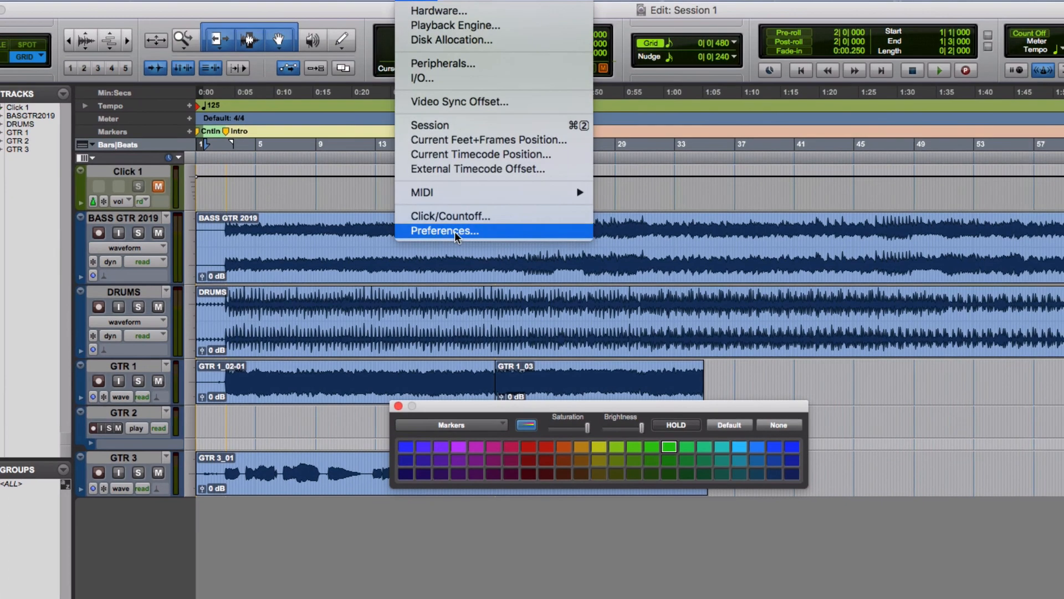
click(487, 247)
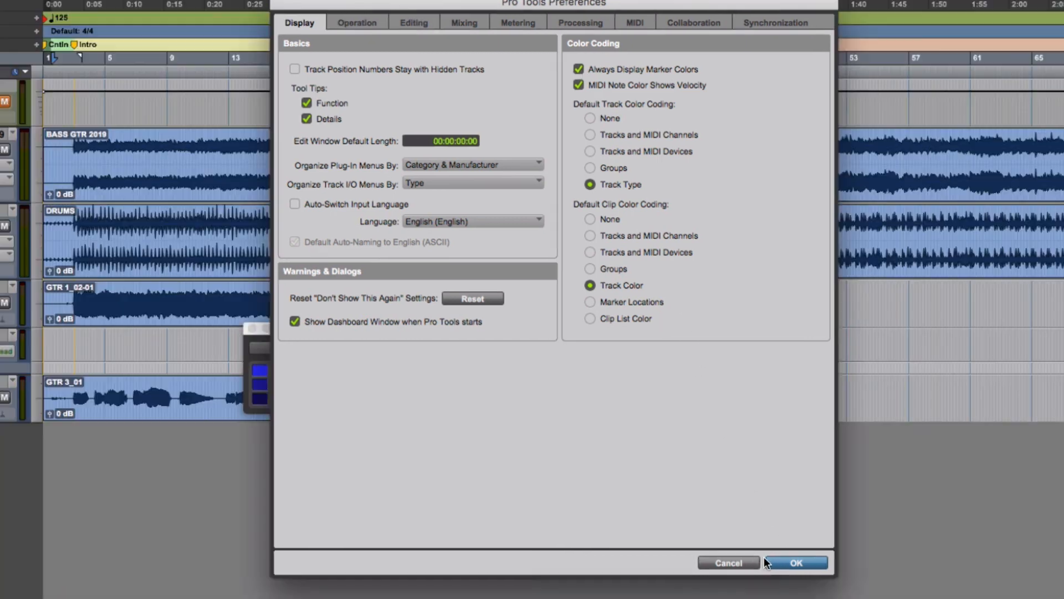
click(751, 574)
- Open the list of item types that the Color Palette can color
click(318, 348)
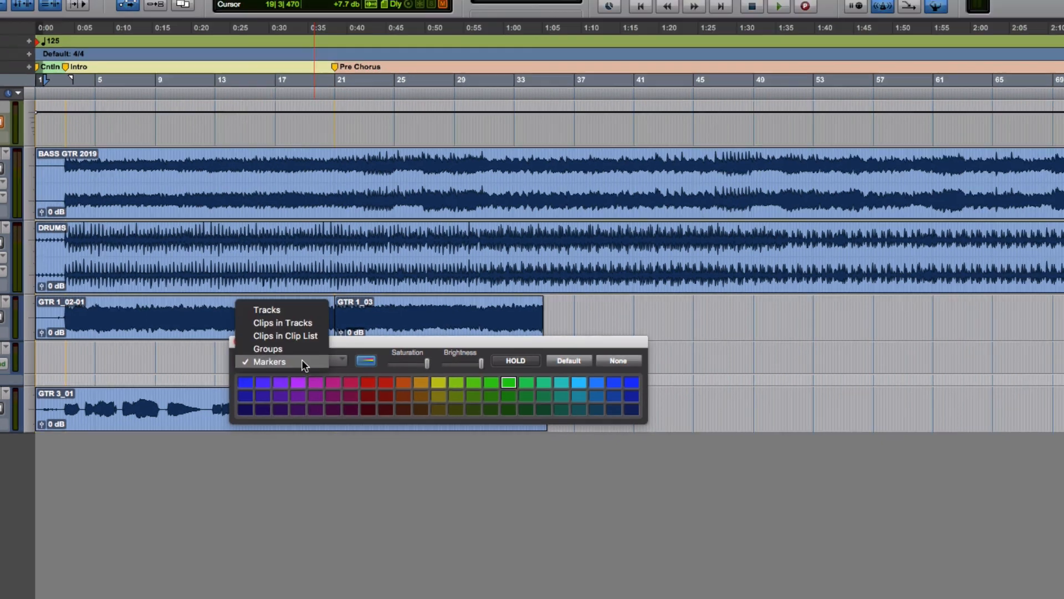